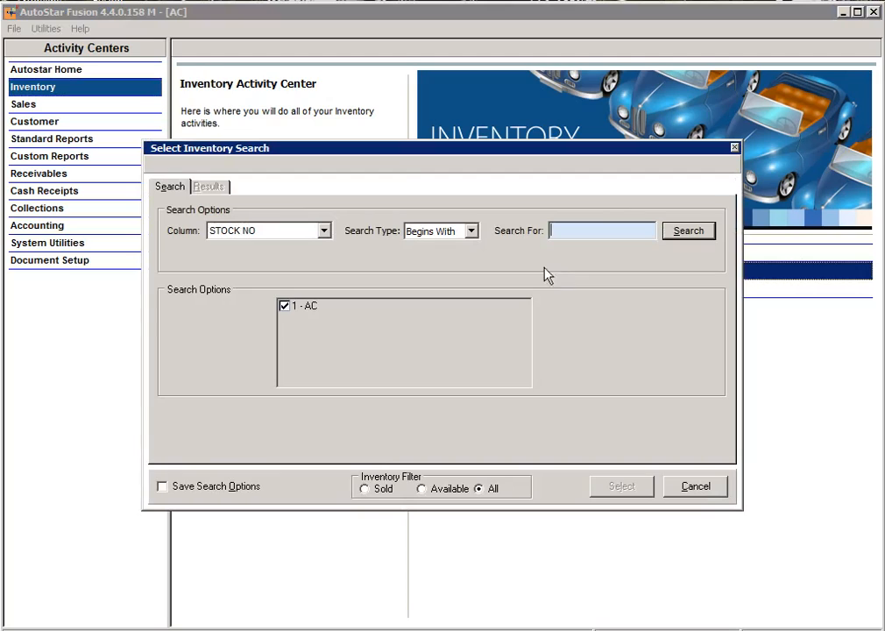
Search the inventory by stock number for XYZ123 and open that vehicle for editing.
left_click(326, 233)
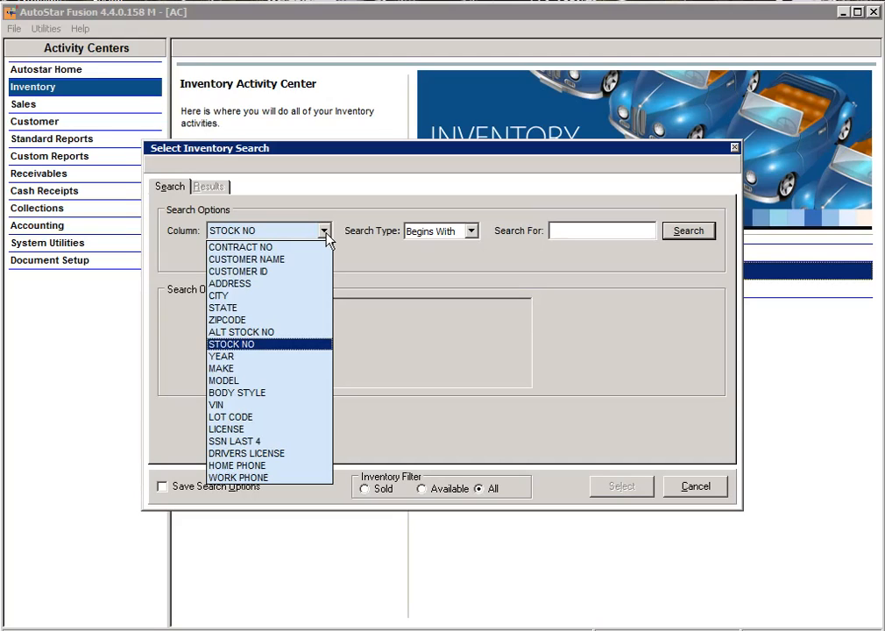
left_click(271, 346)
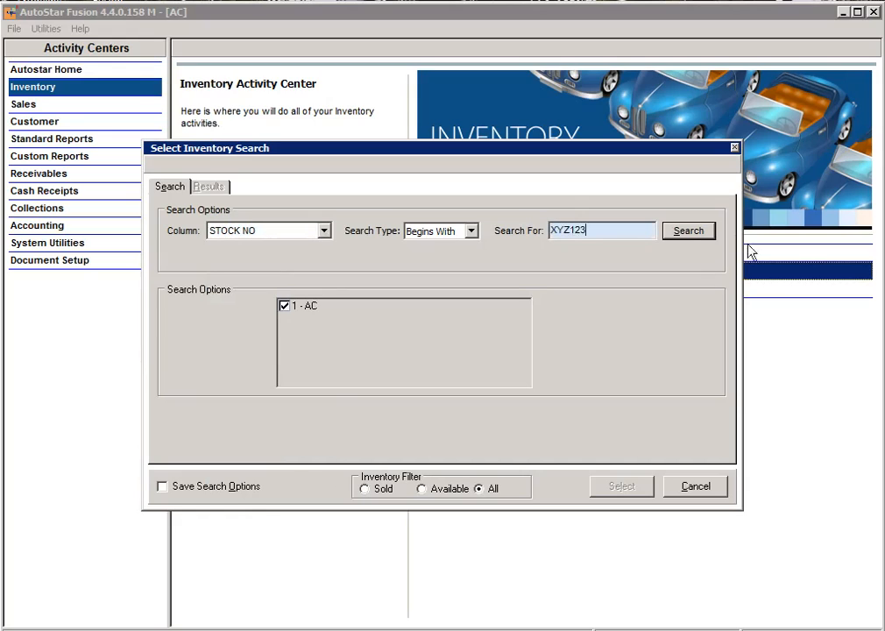
left_click(689, 232)
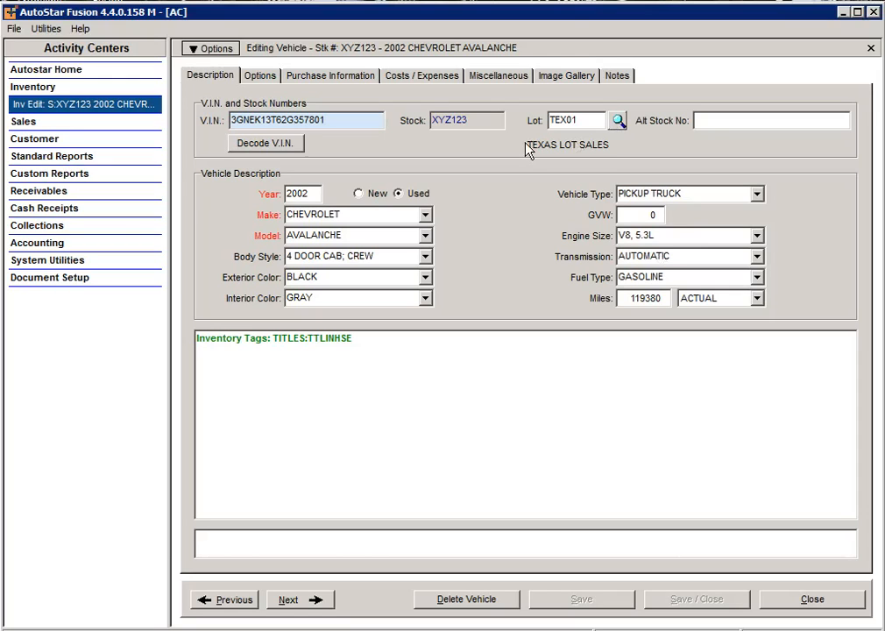
Change the vehicle's lot to MCK01, EZ DRIVE AUTO.
left_click(616, 126)
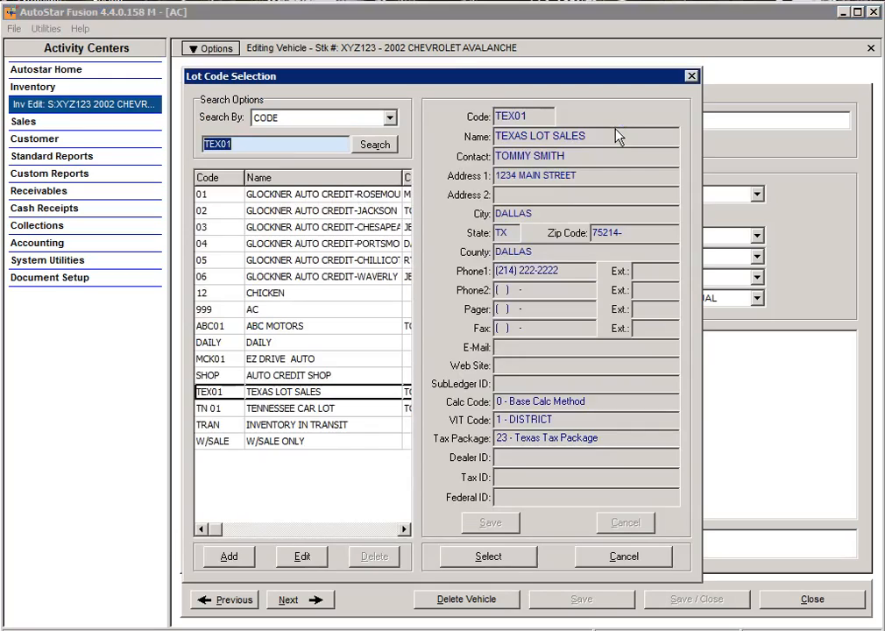
left_click(299, 360)
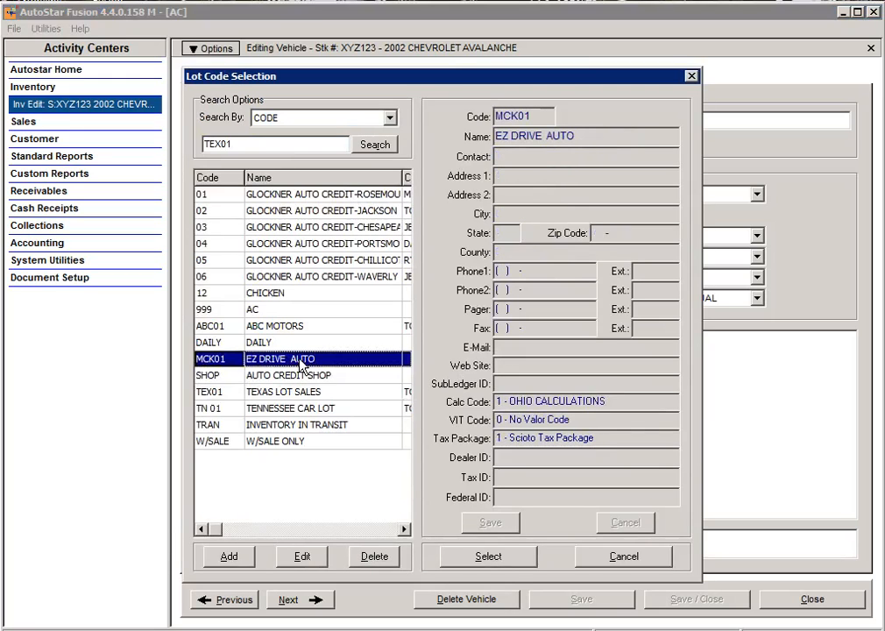
left_click(468, 558)
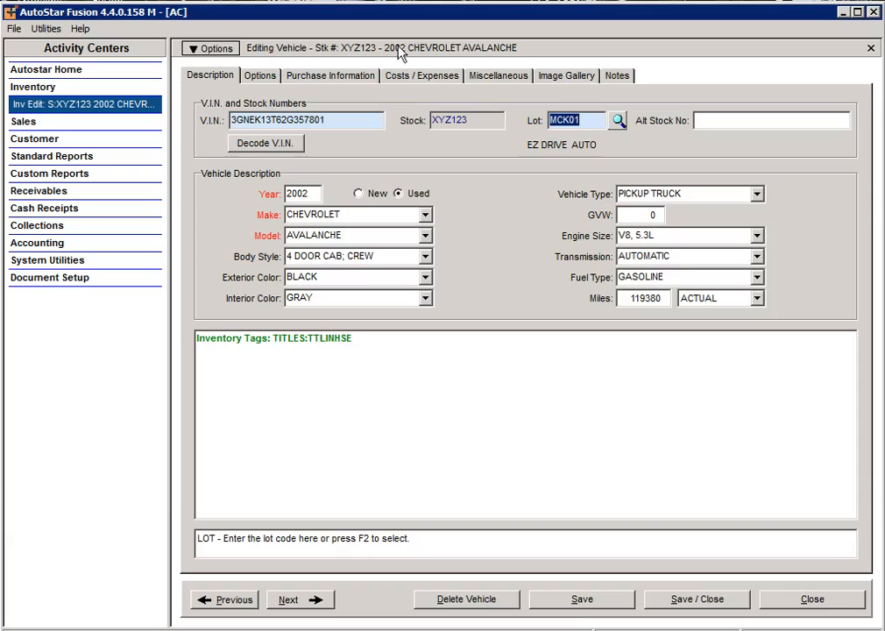
Add HARMAN KARDON STEREO from the AUDIO group to the vehicle's features.
left_click(261, 79)
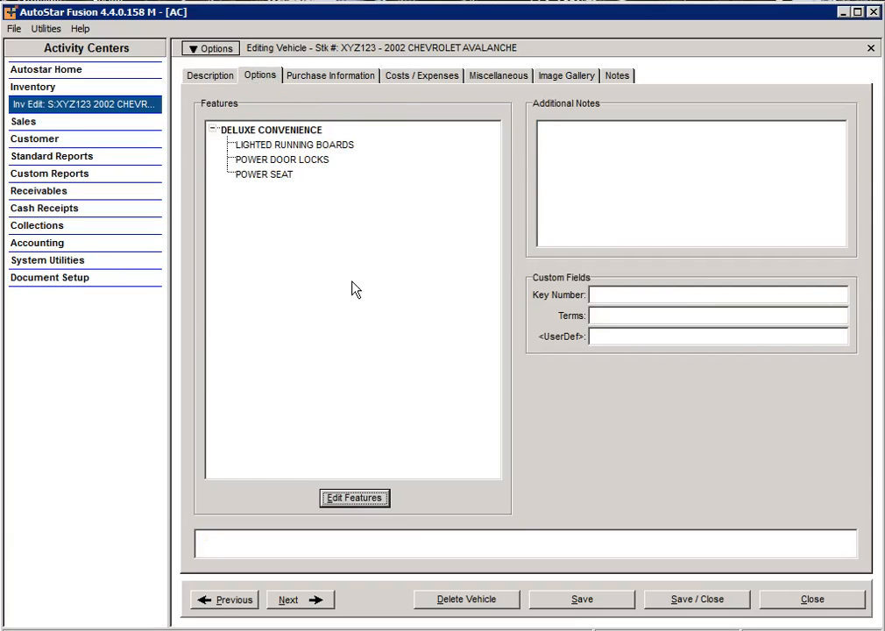
left_click(347, 501)
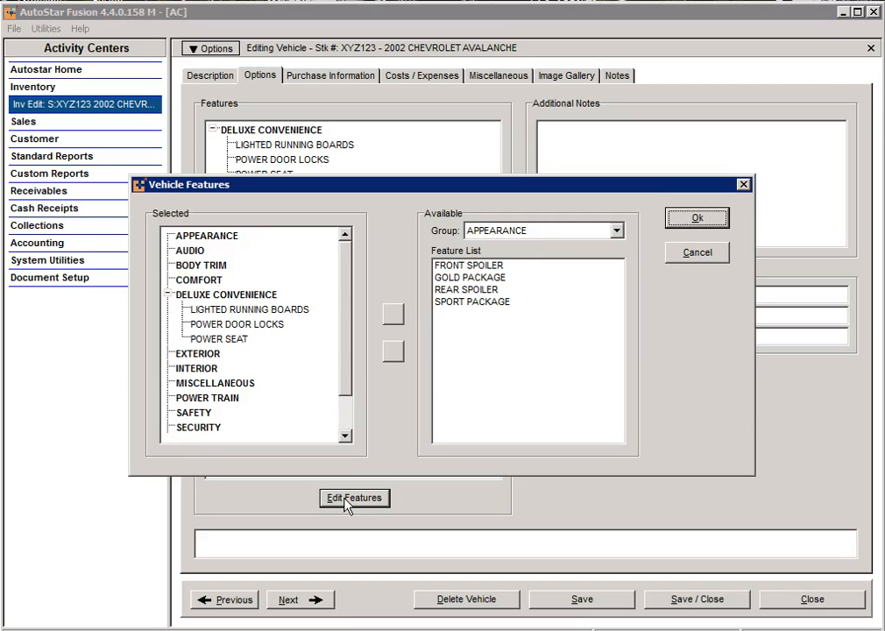
left_click(620, 232)
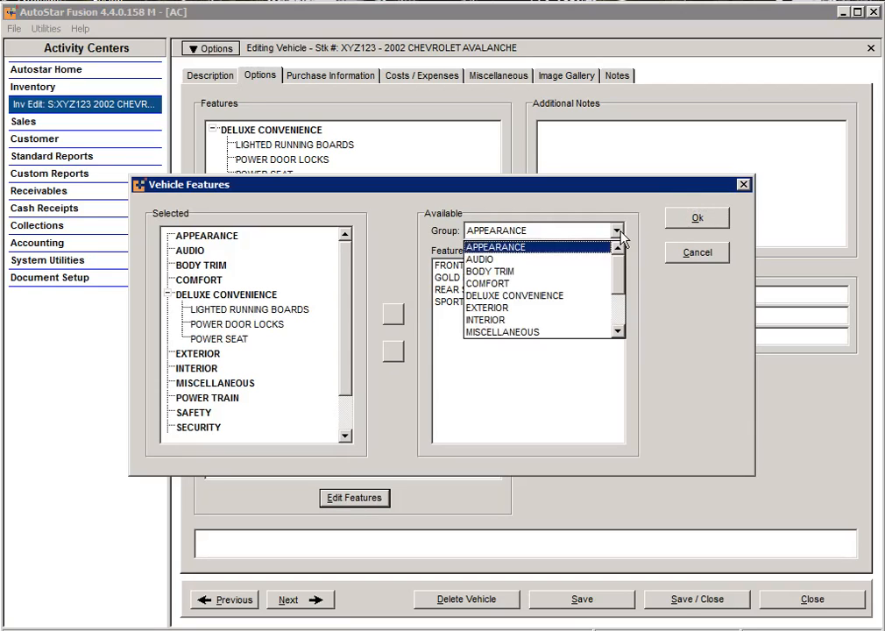
left_click(504, 260)
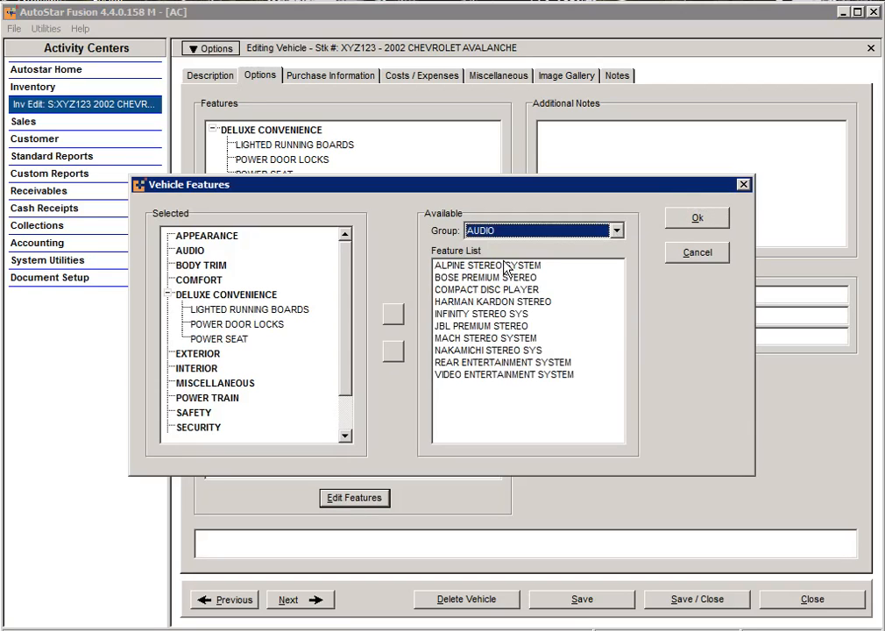
left_click(478, 304)
left_click(393, 314)
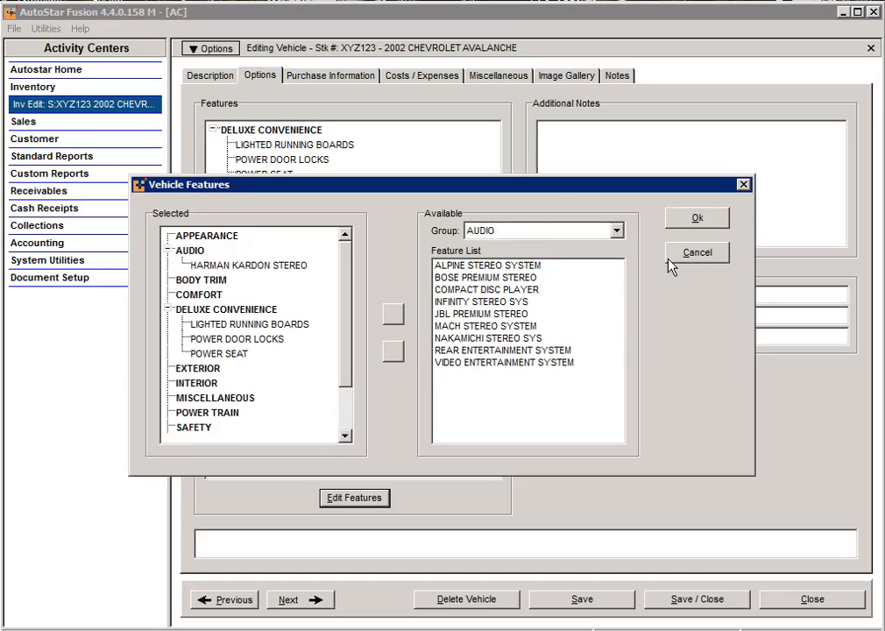
left_click(692, 220)
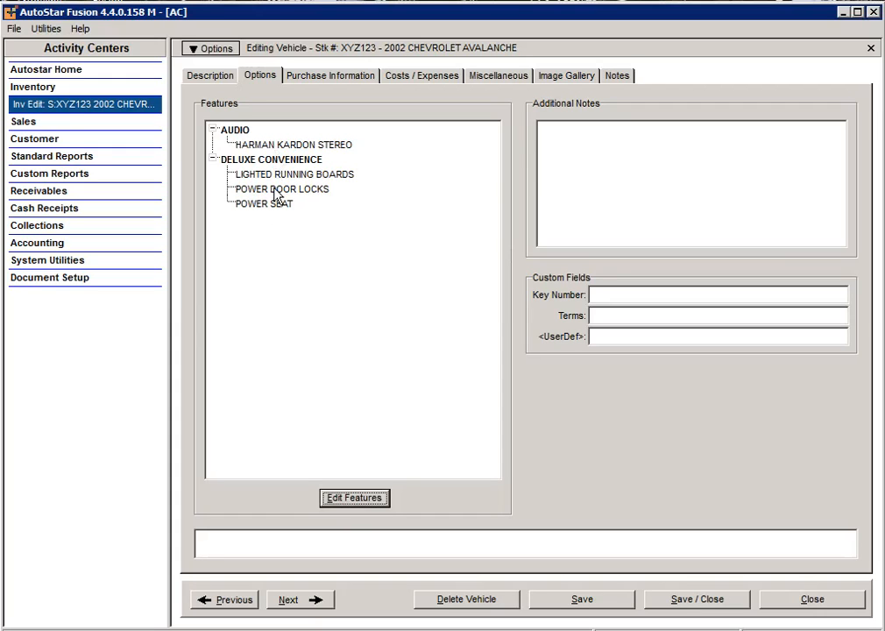
Assign the buyer listed sixth among the buyer codes in the purchase information, and review the vehicle's draft change history.
left_click(357, 77)
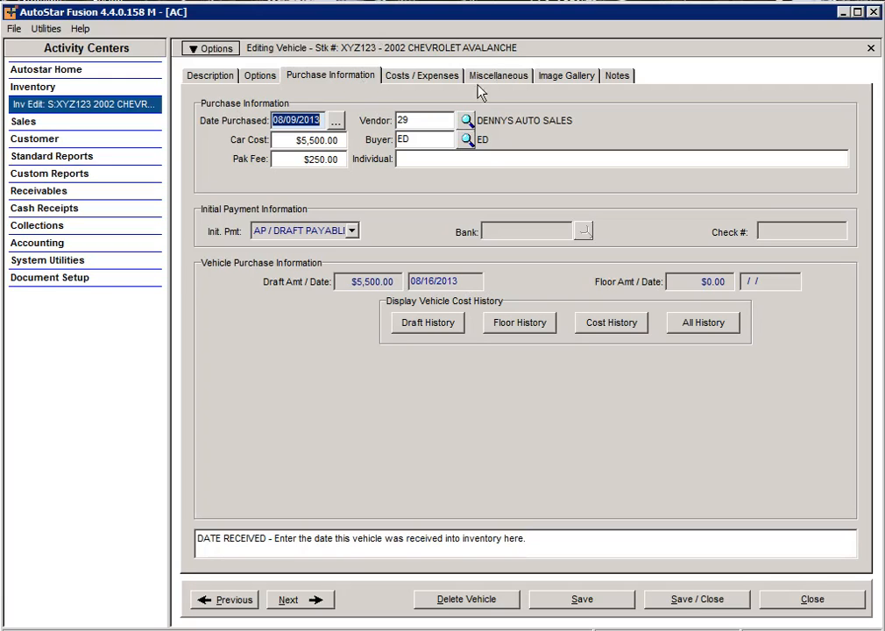
left_click(467, 139)
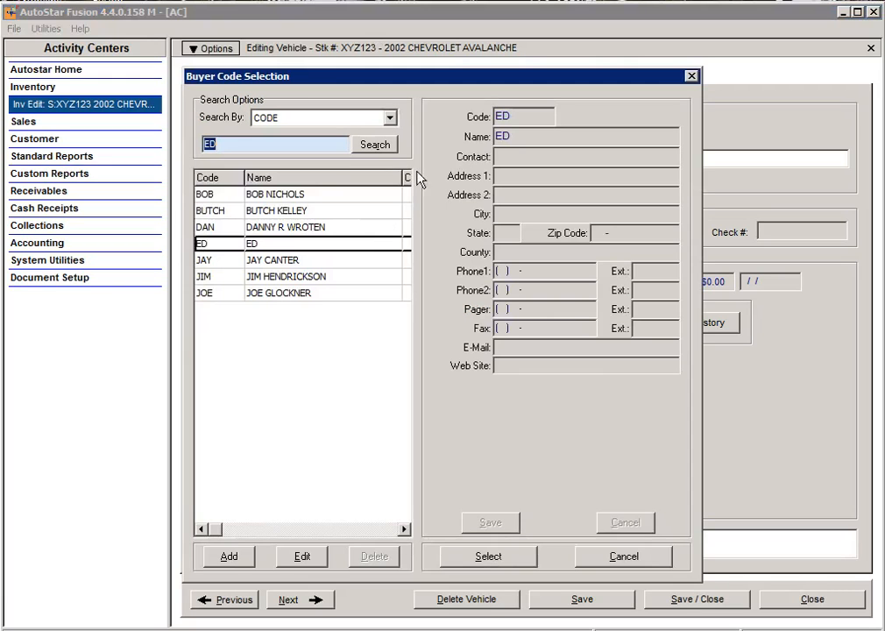
left_click(308, 279)
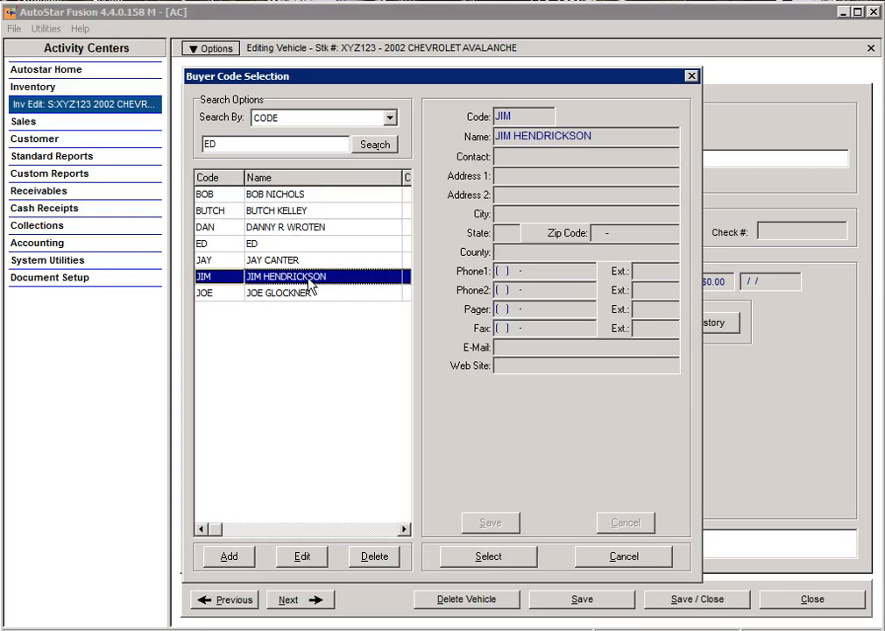
left_click(488, 556)
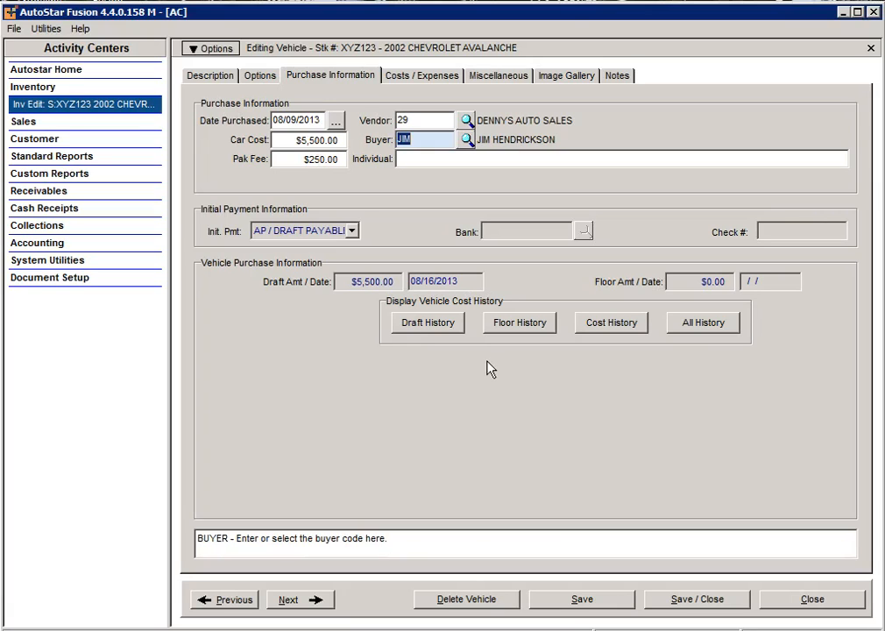
left_click(428, 322)
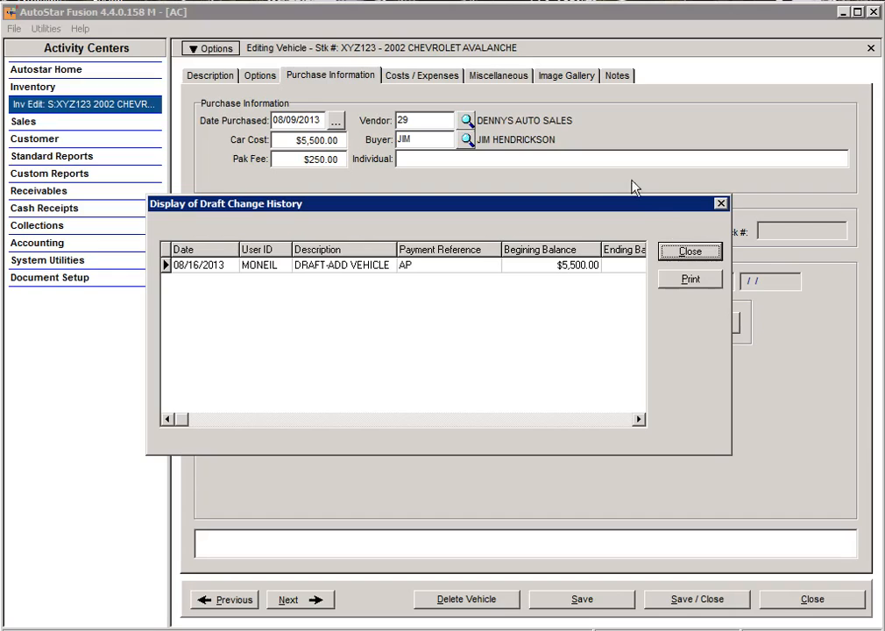
left_click(675, 255)
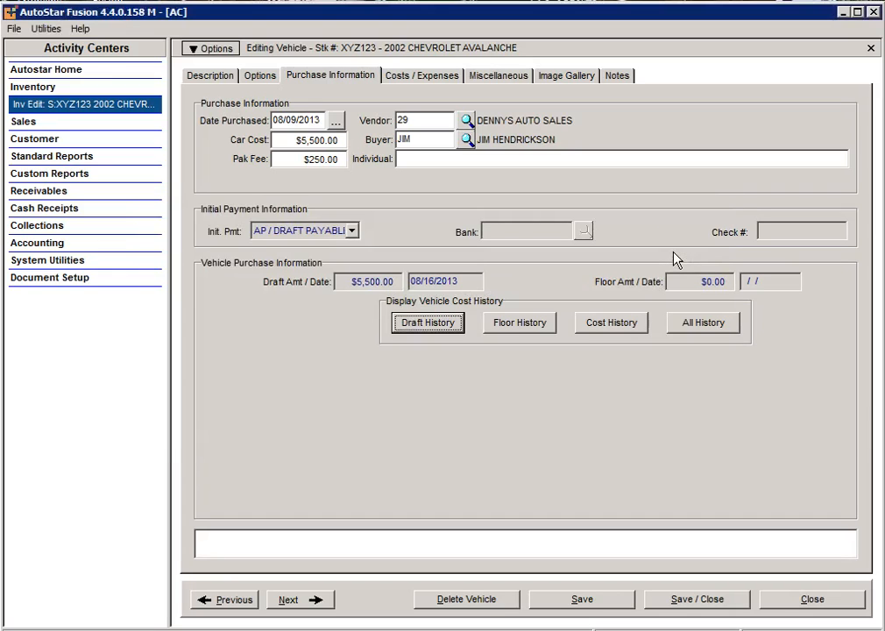
Start a new vehicle expense with the description DENT REPAIR - HAIL.
left_click(429, 79)
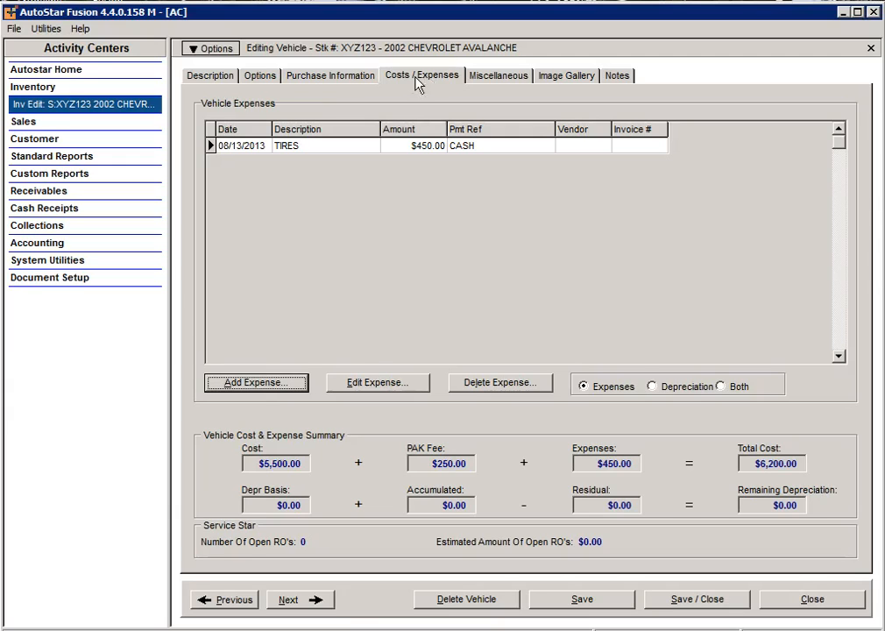
left_click(264, 388)
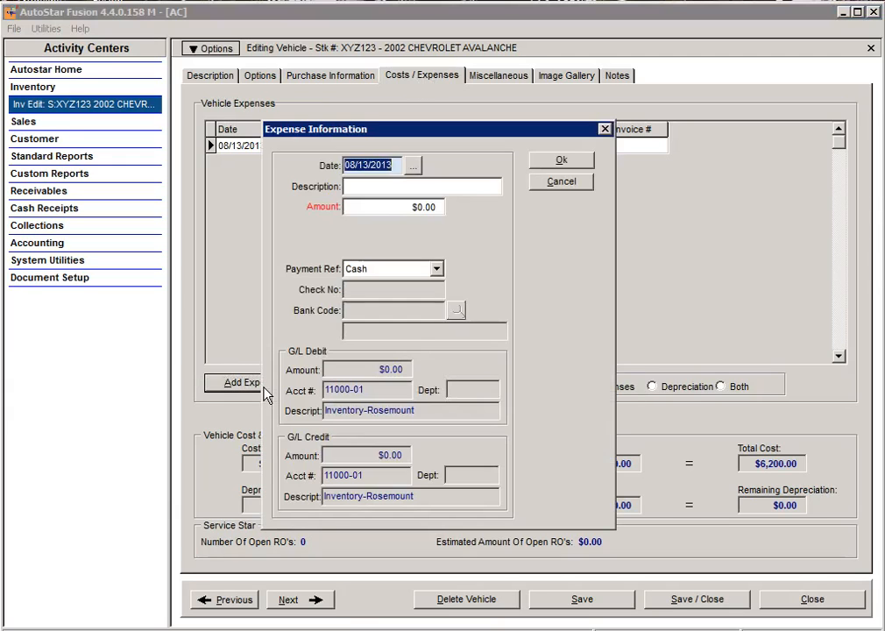
left_click(408, 185)
type("DENT")
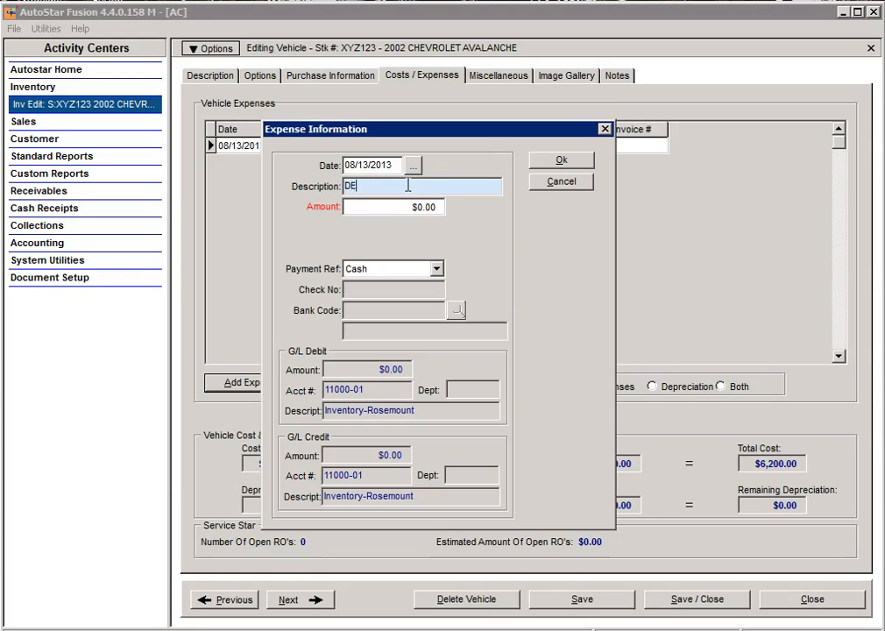
key("BackSpace")
key("BackSpace")
type("E")
key("BackSpace")
type("N")
key("BackSpace")
type("NT REPAIR - HAIL")
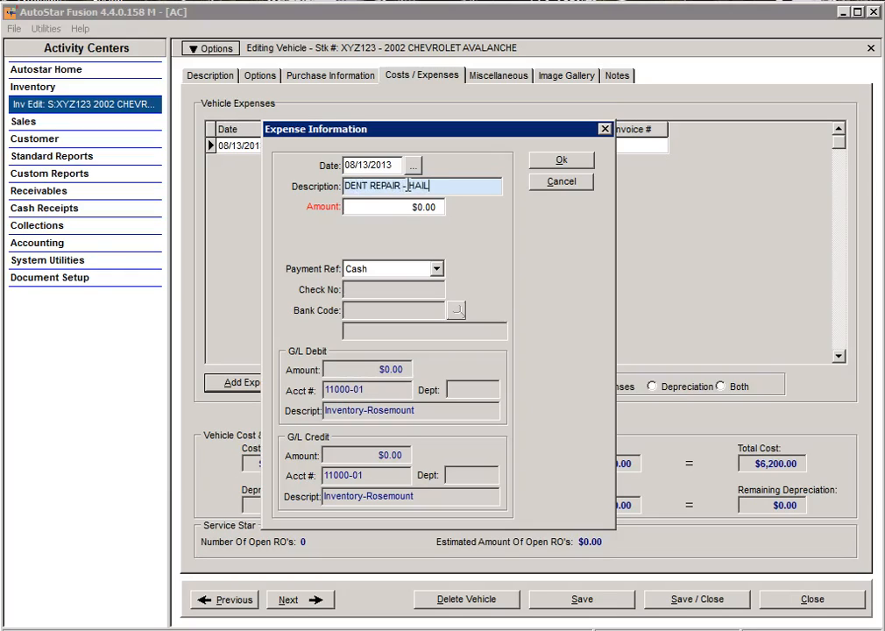
Set the dent repair expense amount to $500.00 and add the expense to the vehicle.
left_click(409, 211)
type("500.00")
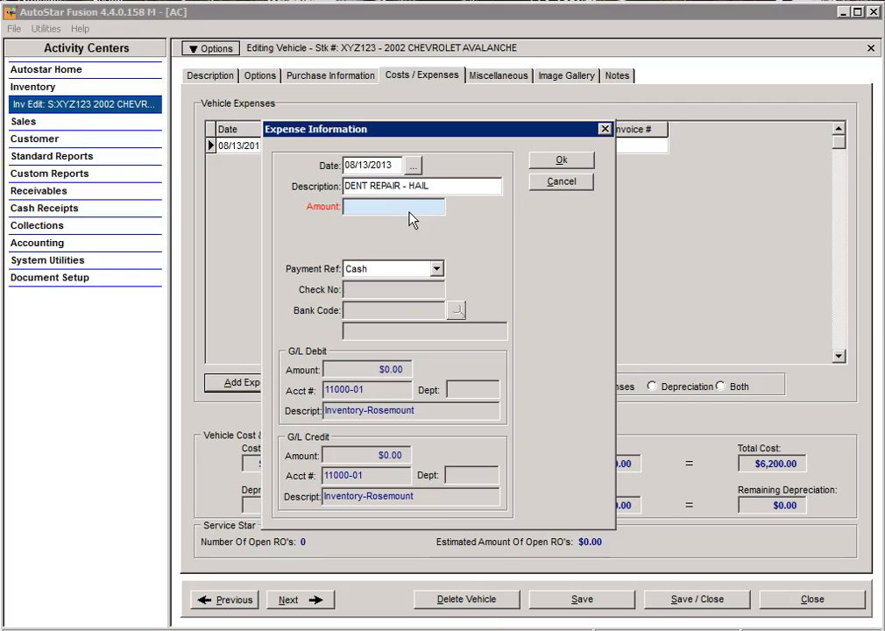
left_click(561, 161)
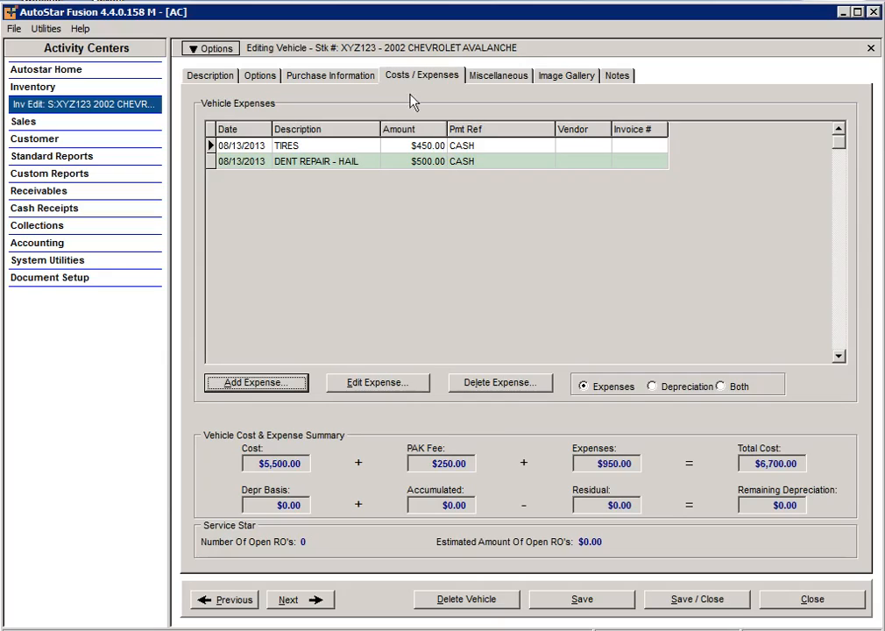
Set the vehicle's Asking Price 1 to $12,500.00 and Asking Price 2 to $10,500.00.
left_click(474, 81)
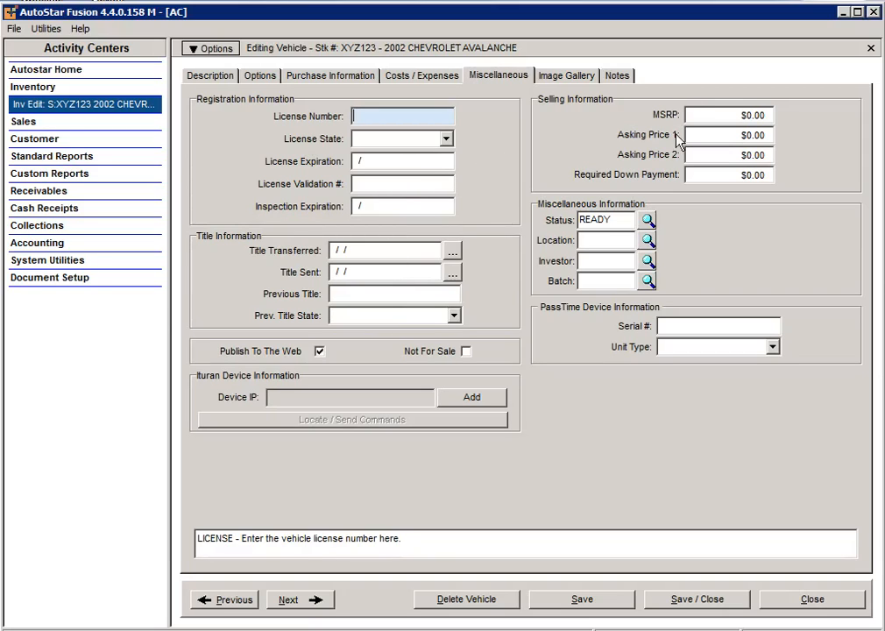
left_click(738, 135)
key("BackSpace")
type("12500.")
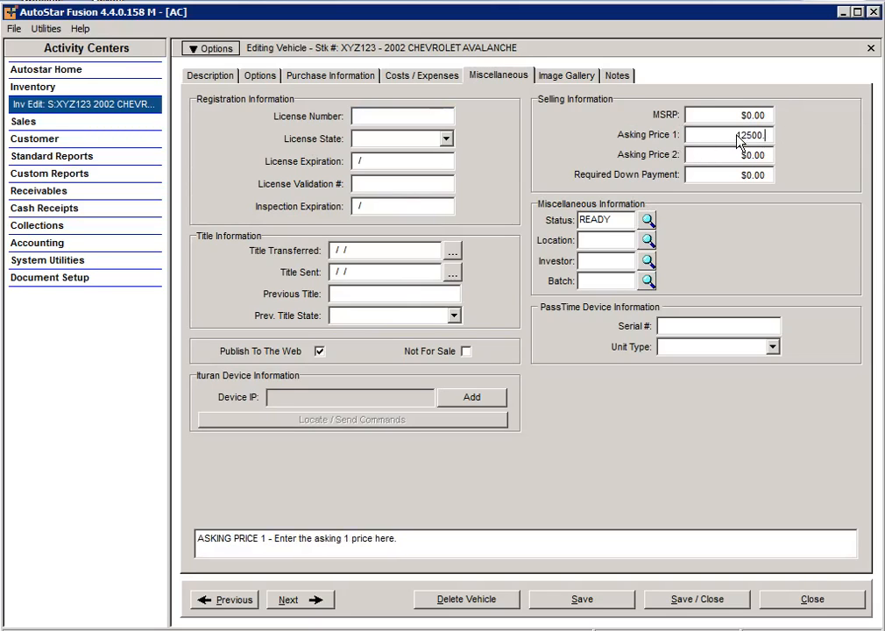
key("Tab")
type(".00")
left_click(730, 156)
type("10500")
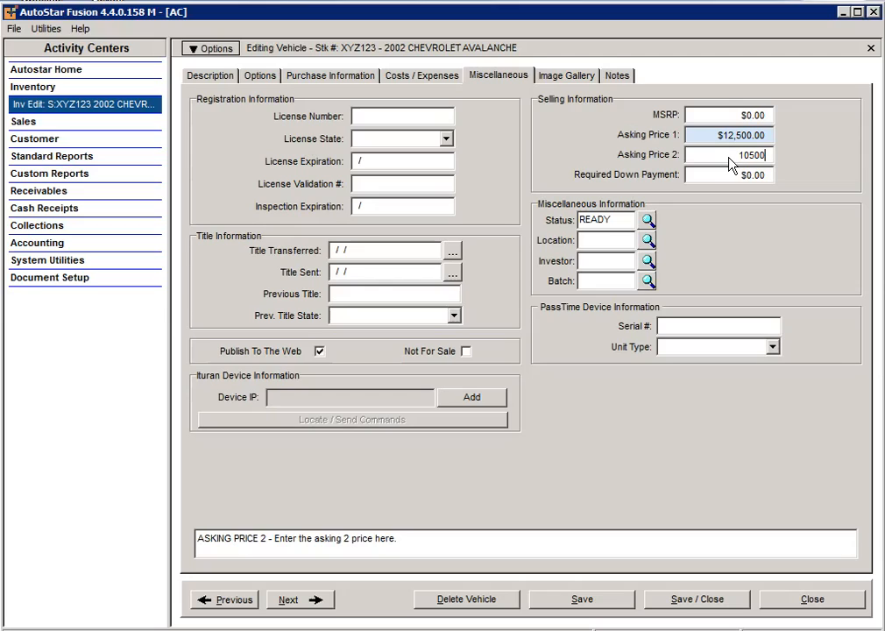
Set the vehicle's required down payment to $1,500.00.
left_click(728, 177)
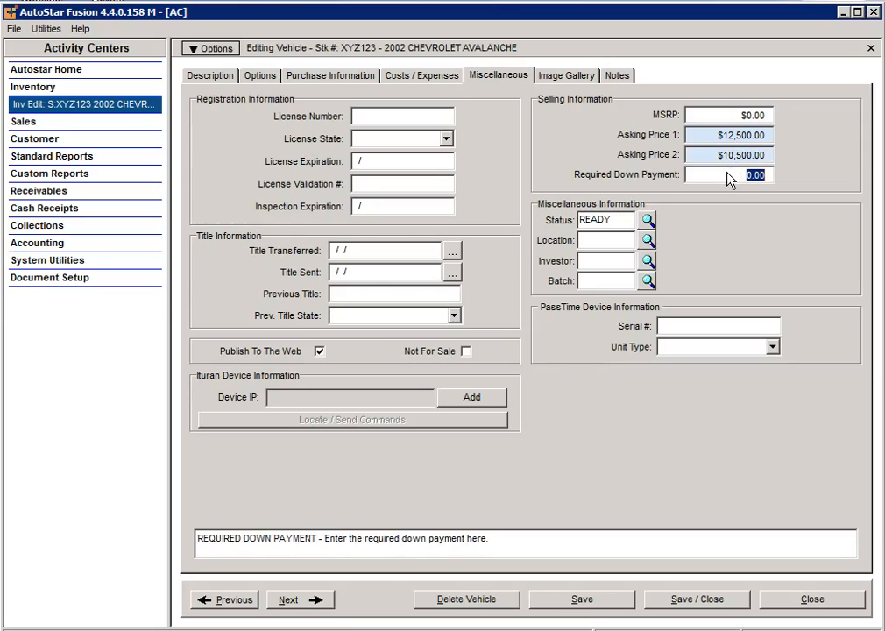
type("1500")
key("BackSpace")
key("BackSpace")
key("BackSpace")
key("BackSpace")
type("1500.00")
Set the vehicle's status to TEST and mark the vehicle as not for sale.
left_click(647, 222)
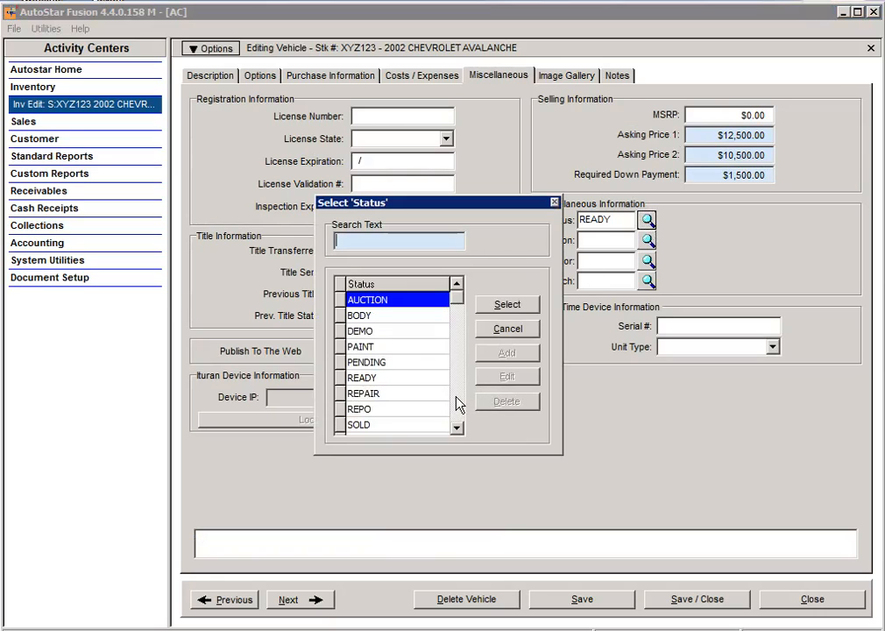
left_click(458, 403)
left_click(354, 408)
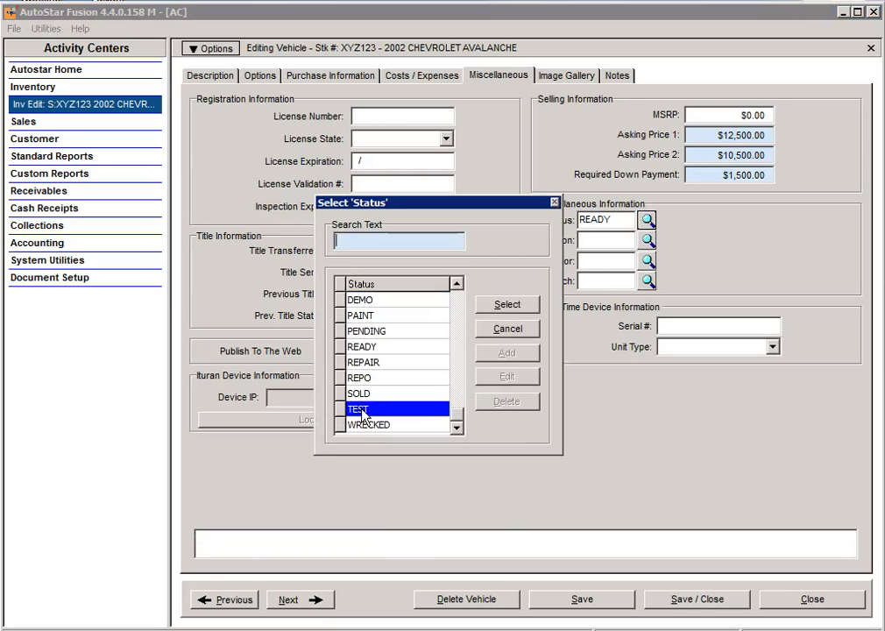
left_click(505, 305)
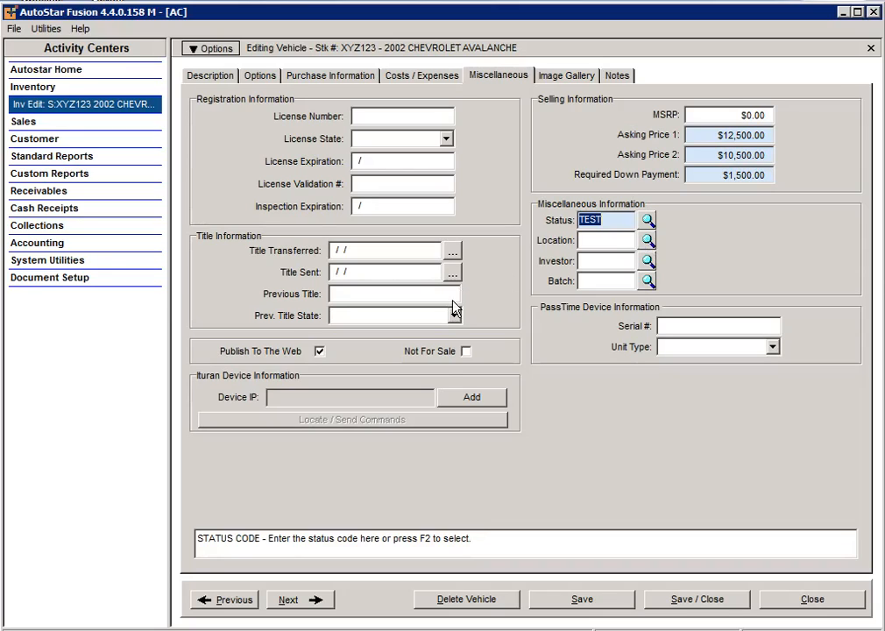
left_click(466, 351)
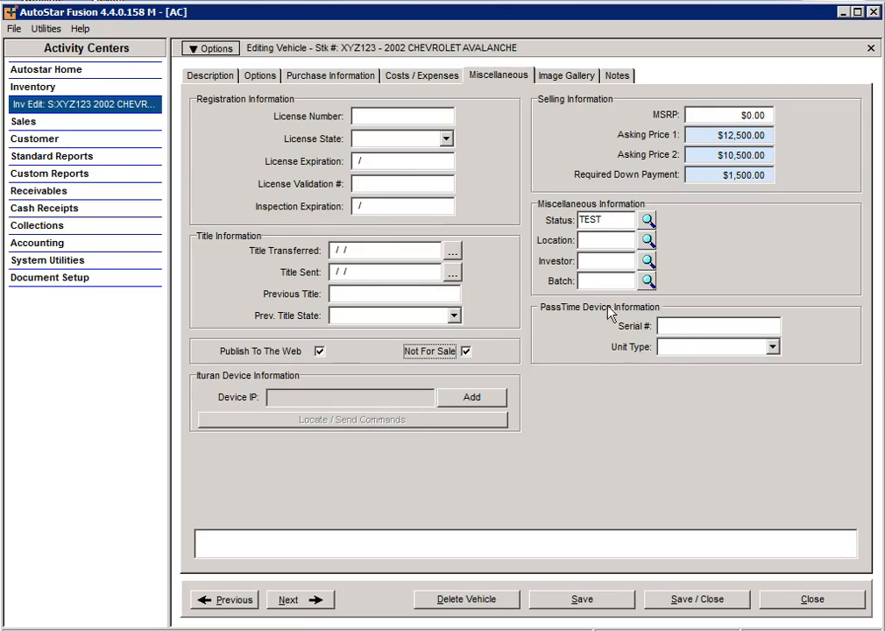
Add an inventory note to the vehicle with action ACTION and reference "wipers added", and show the vehicle's notes.
left_click(561, 77)
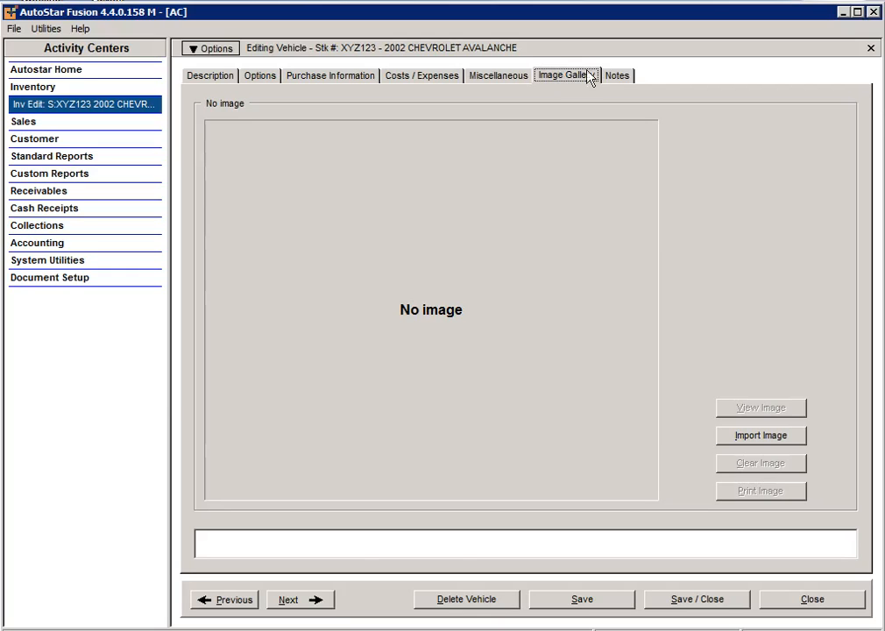
left_click(616, 78)
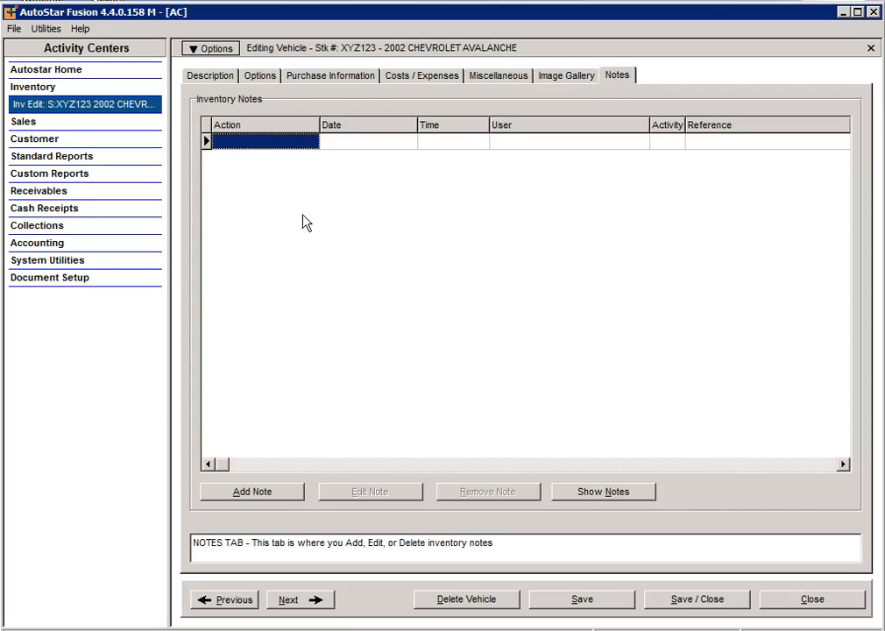
left_click(254, 492)
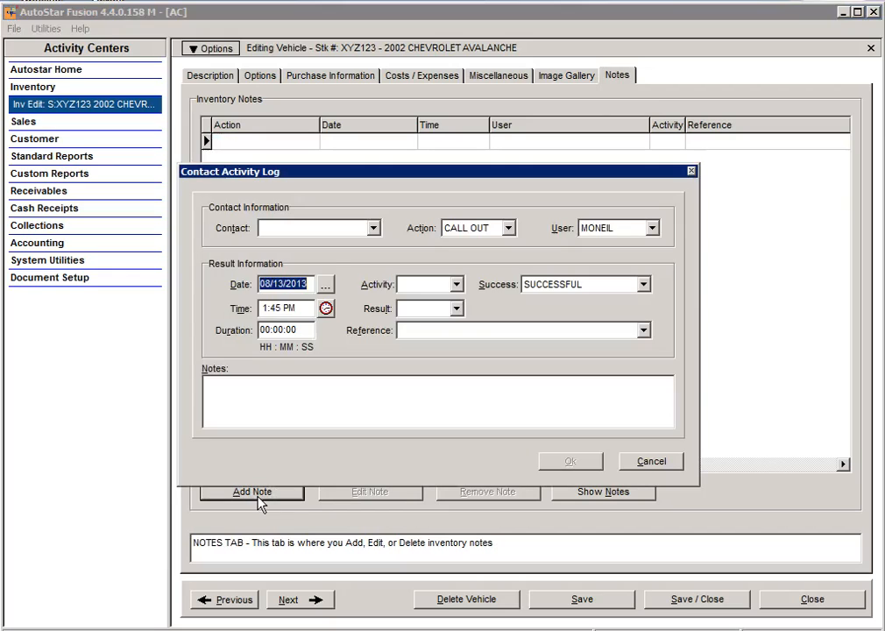
left_click(510, 229)
left_click(487, 245)
left_click(441, 332)
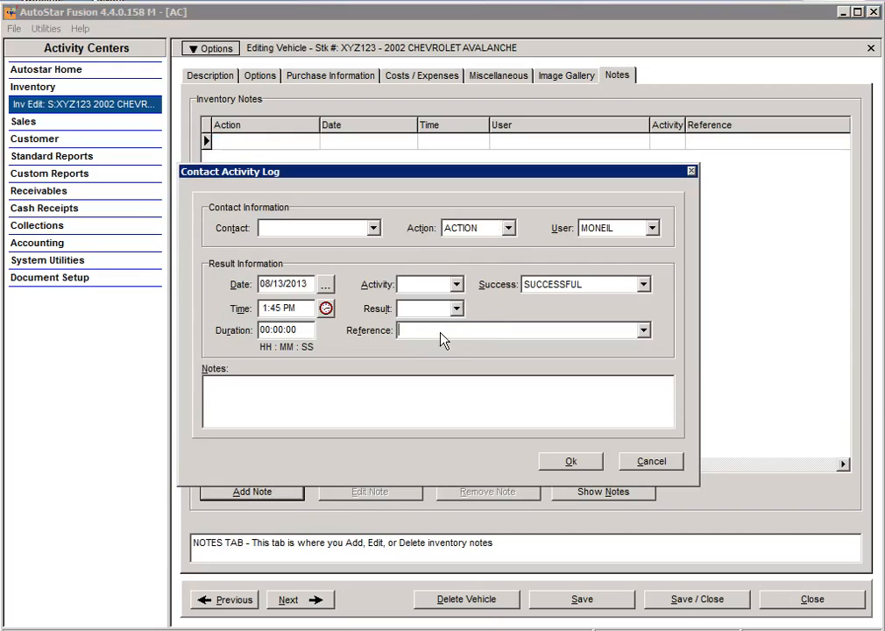
type("wipers added")
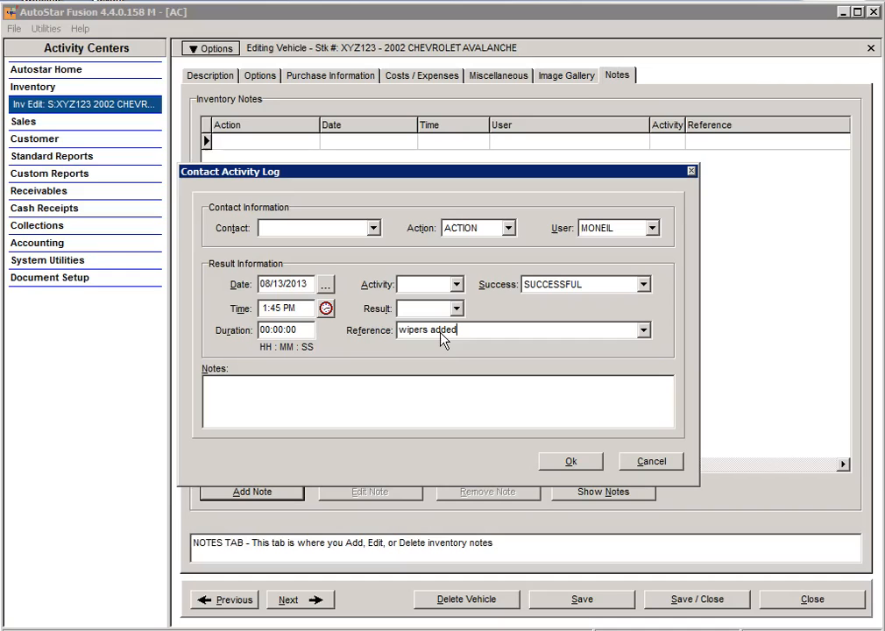
left_click(570, 464)
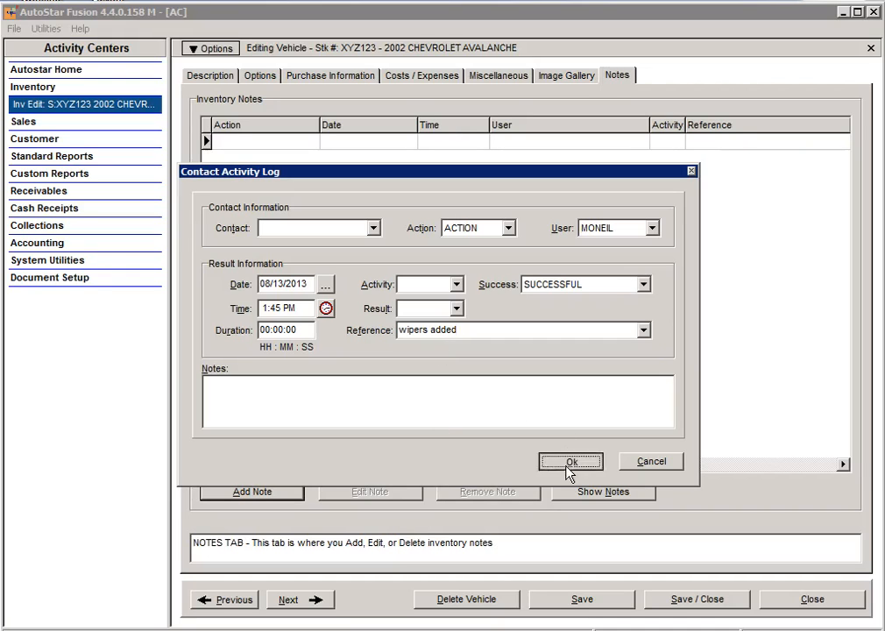
left_click(619, 496)
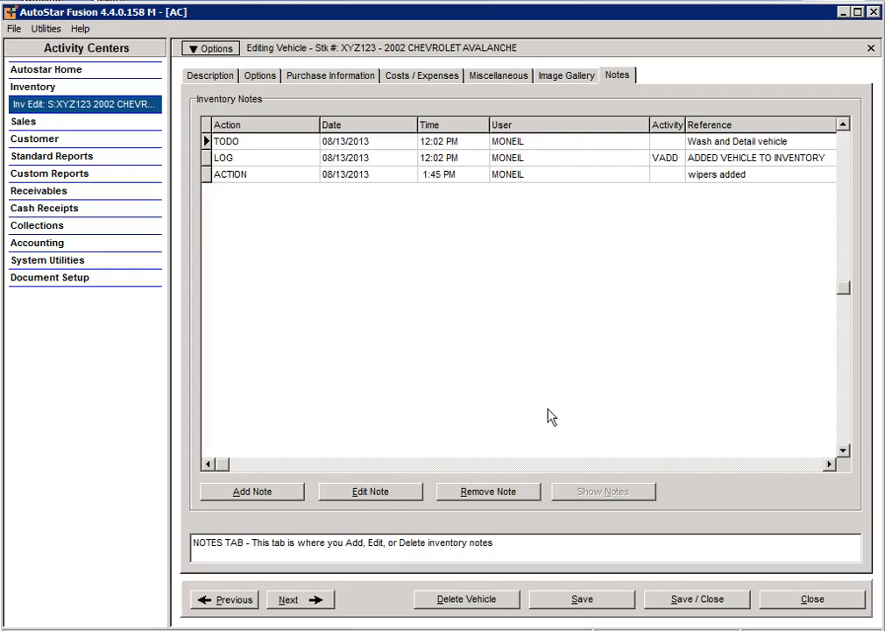
left_click(216, 49)
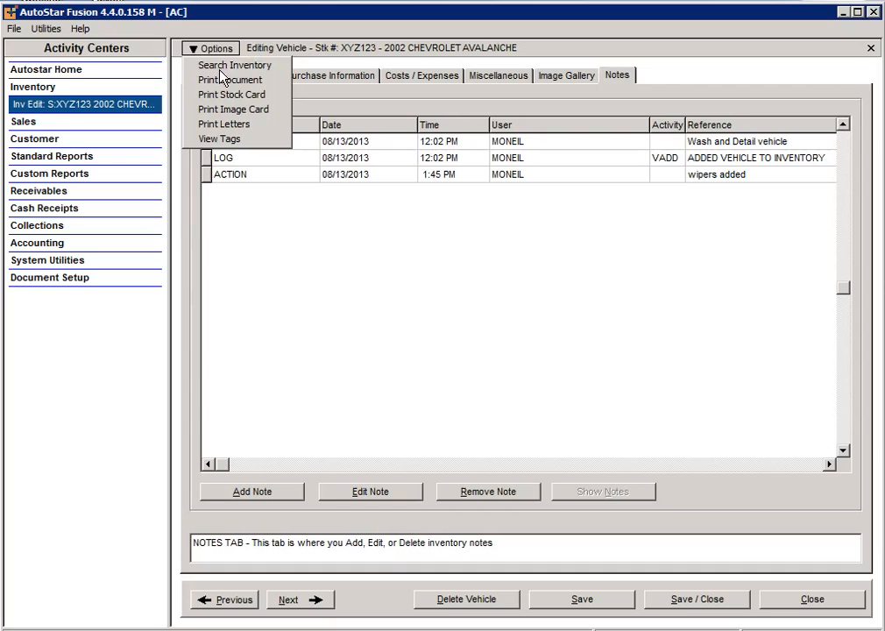
left_click(213, 49)
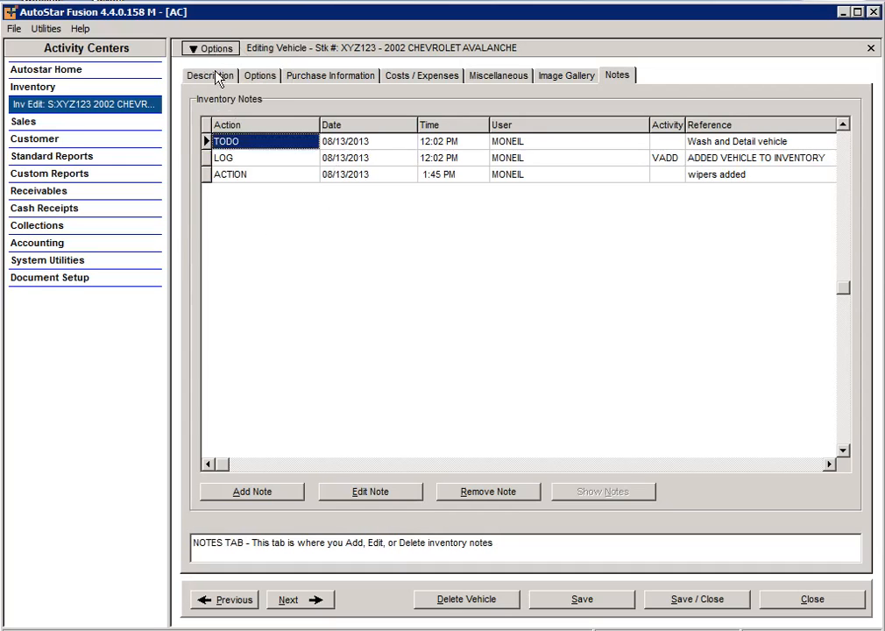
Remove the "TTLINHSE - Title In House" tag from the vehicle's assigned tags.
left_click(217, 79)
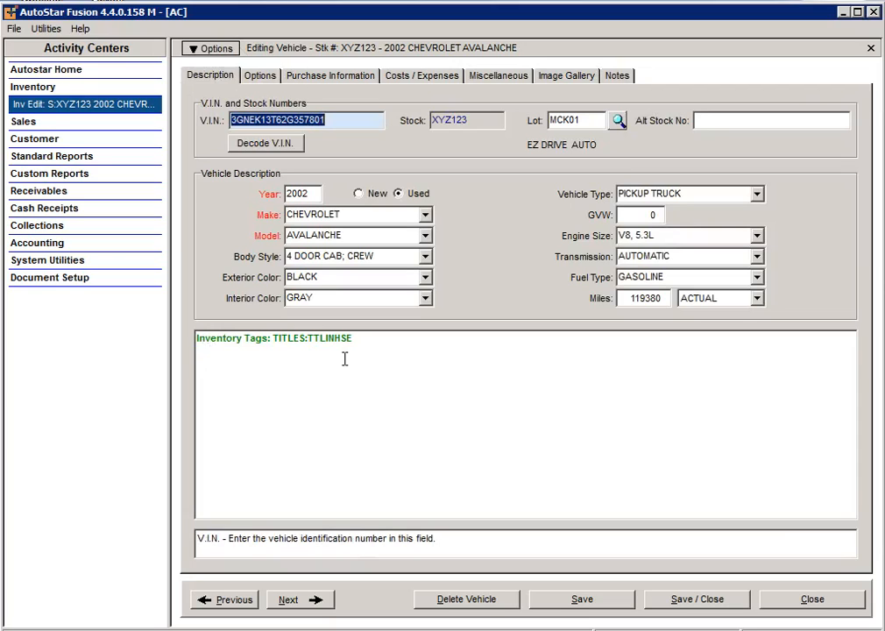
left_click(215, 50)
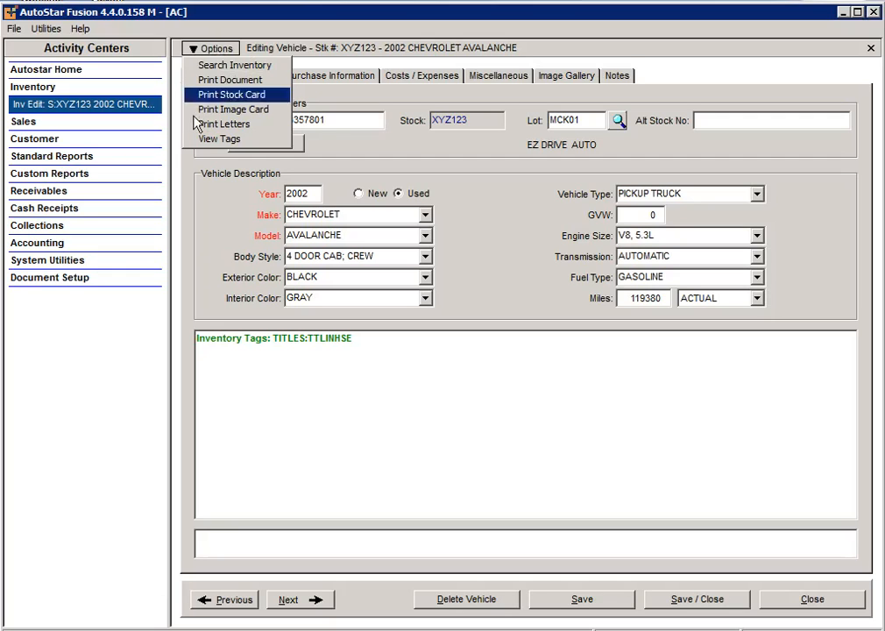
left_click(207, 140)
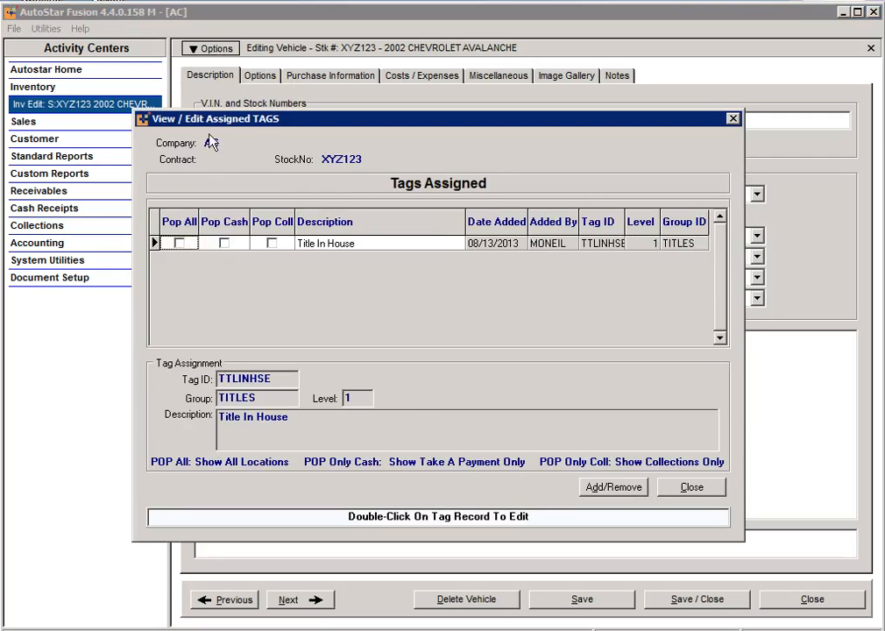
left_click(597, 491)
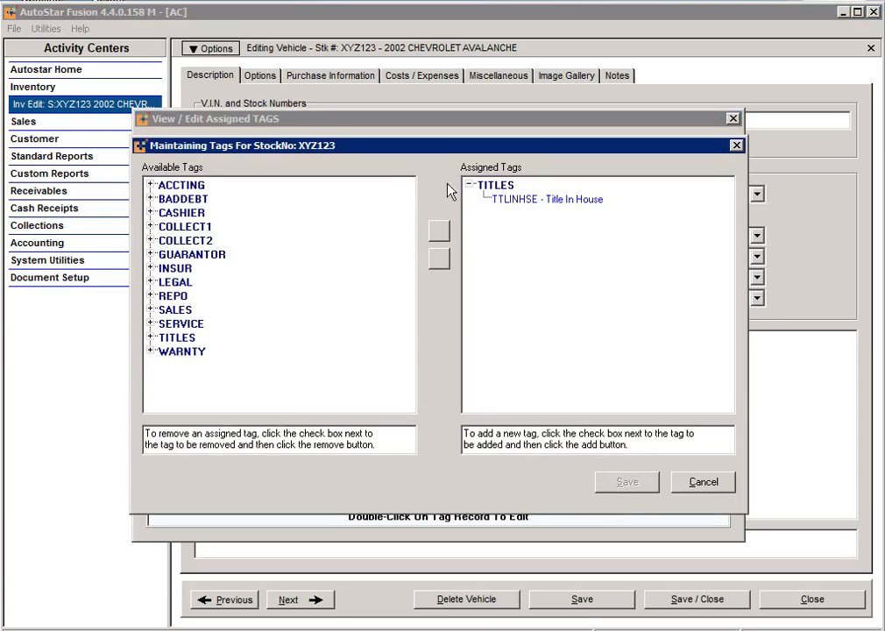
left_click(506, 200)
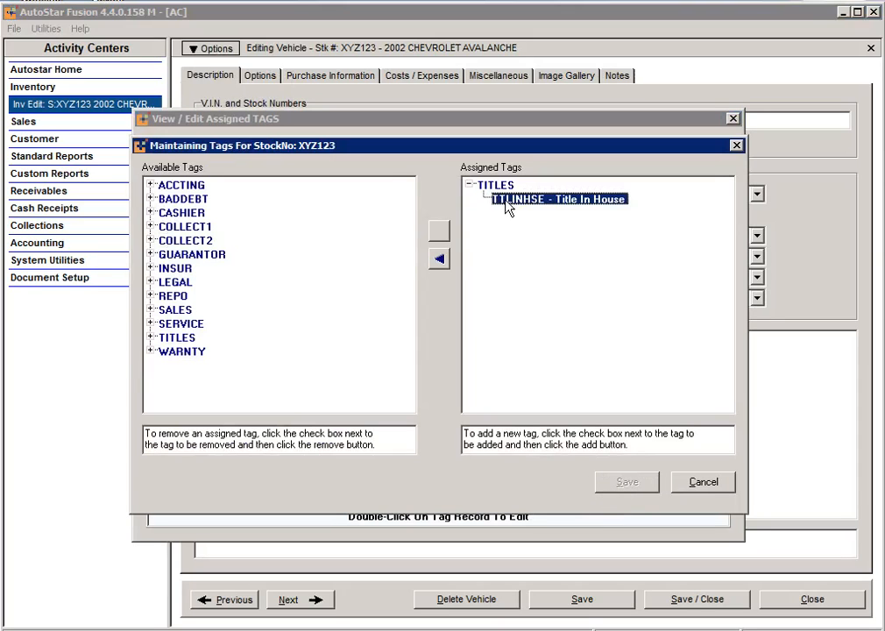
left_click(438, 259)
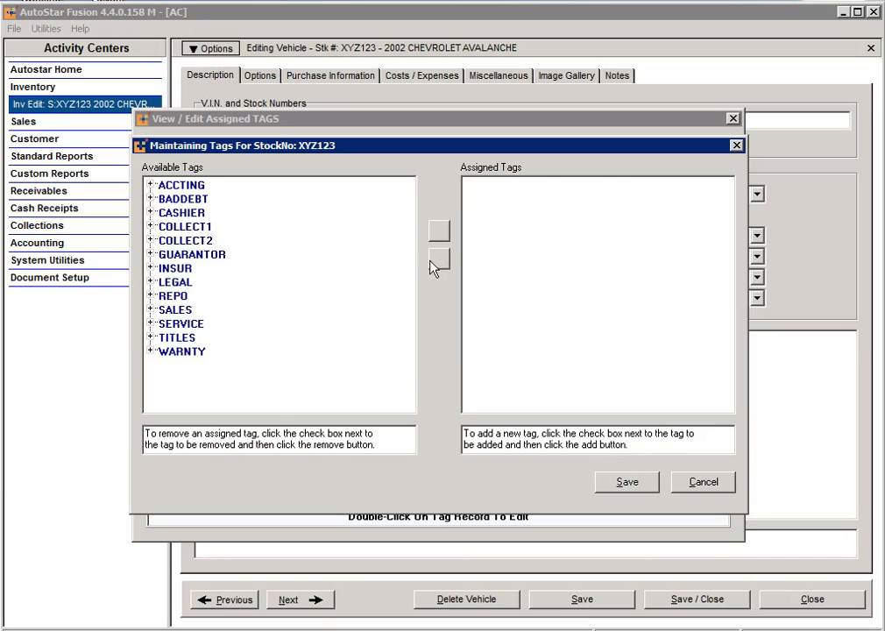
Assign the "TTLPND - Pening Title" tag from the TITLES group to the vehicle, save the tags and return to the vehicle description.
left_click(151, 338)
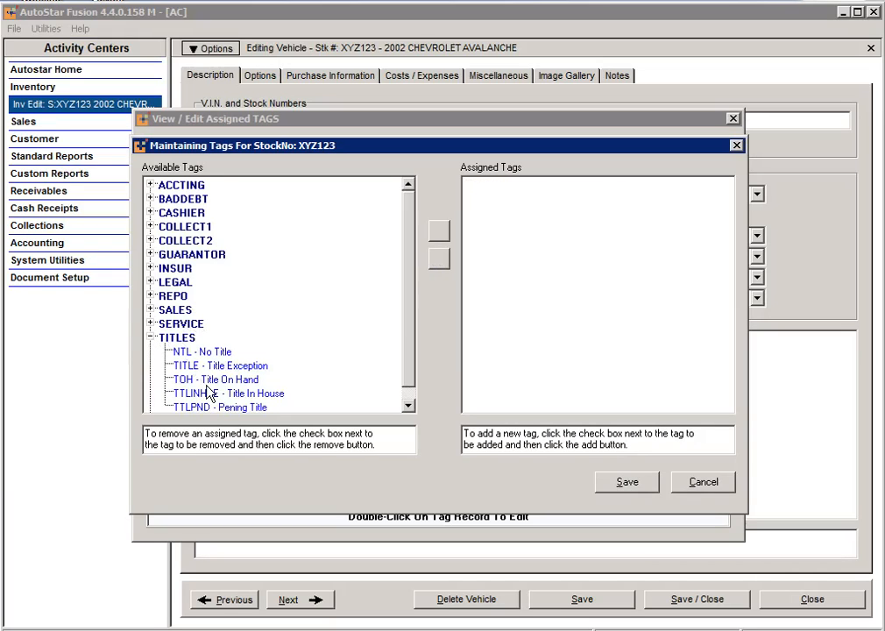
left_click(209, 408)
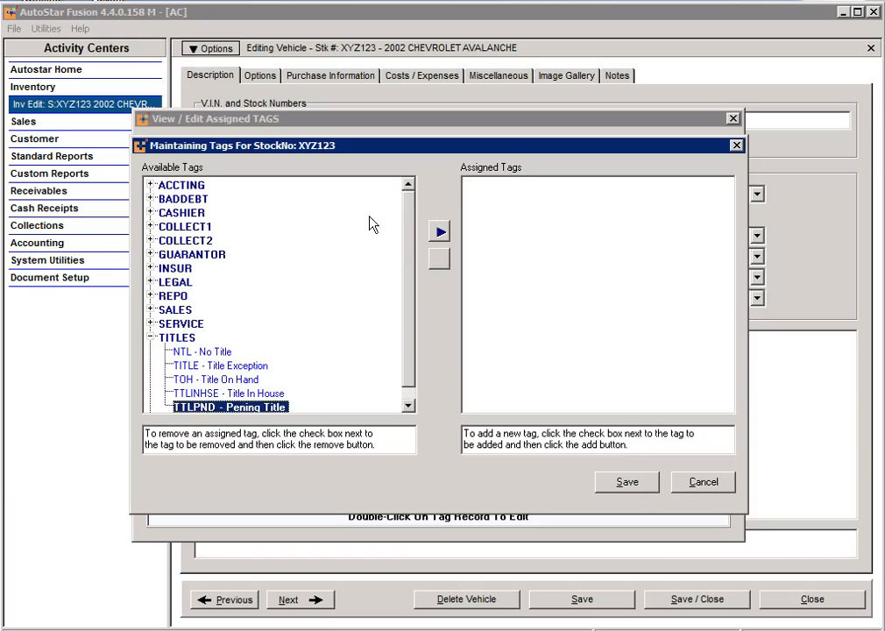
left_click(440, 232)
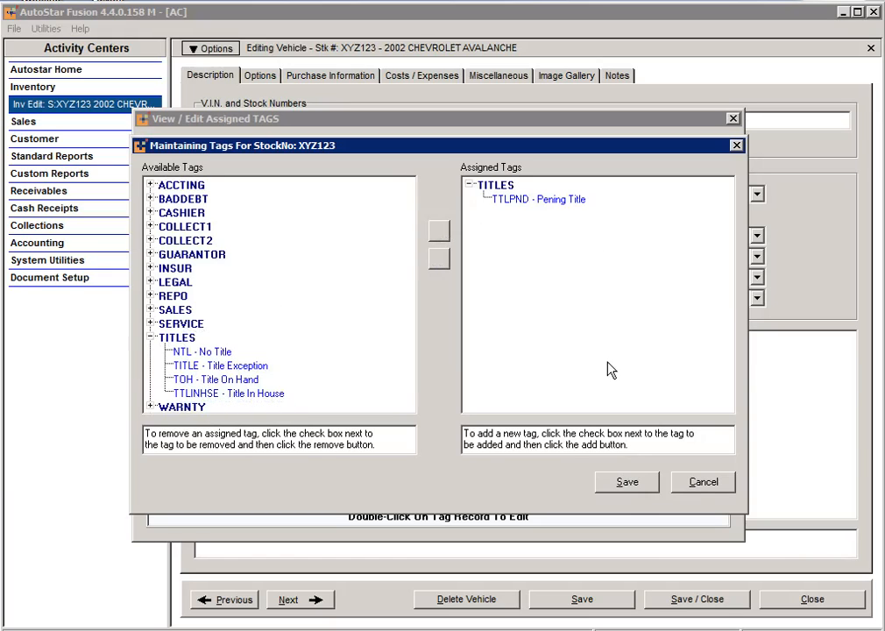
left_click(638, 484)
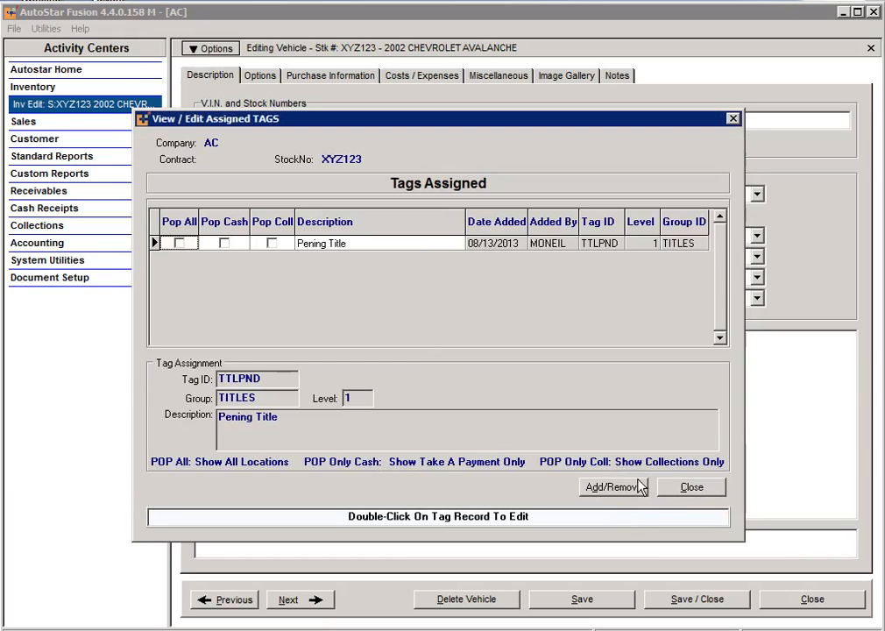
left_click(701, 490)
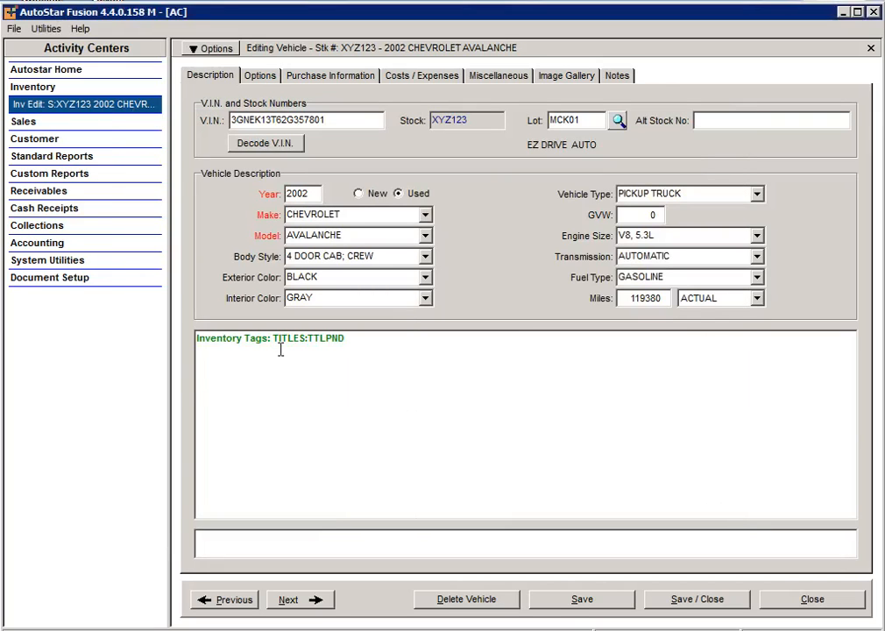